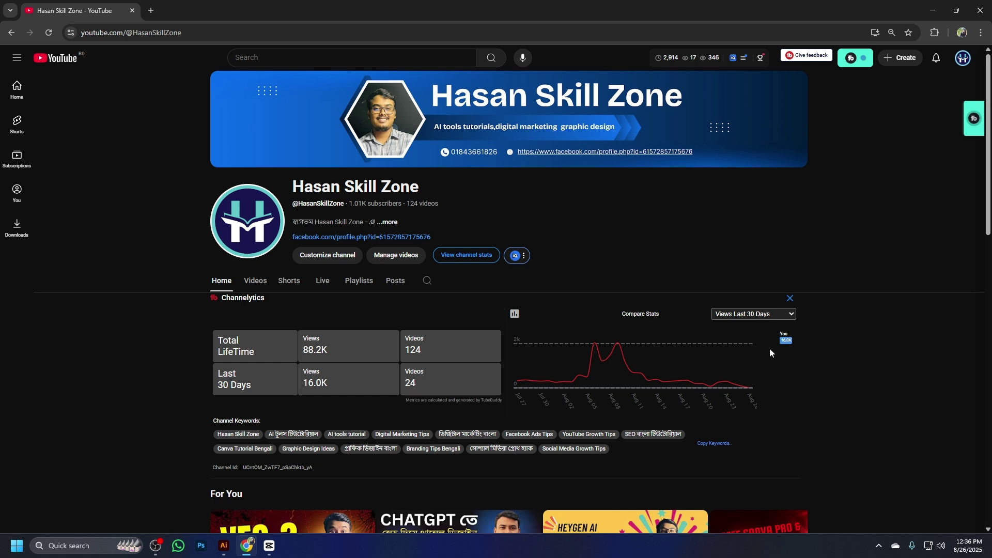
Step: Switch to Adobe Illustrator and create a new 2500 x 2000 px landscape document in RGB colour with one artboard
{"action": "left_click", "coordinate": [224, 546]}
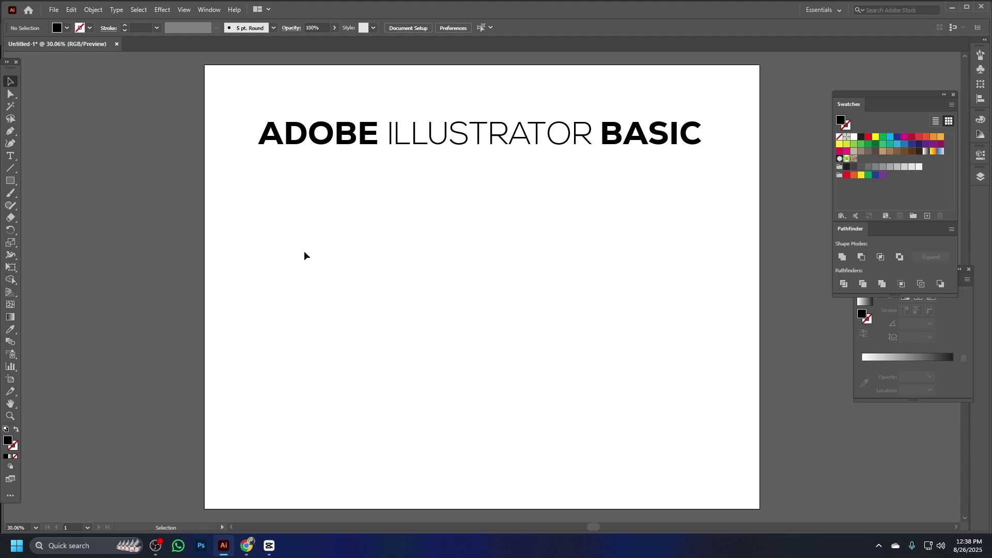
{"action": "left_click", "coordinate": [55, 12]}
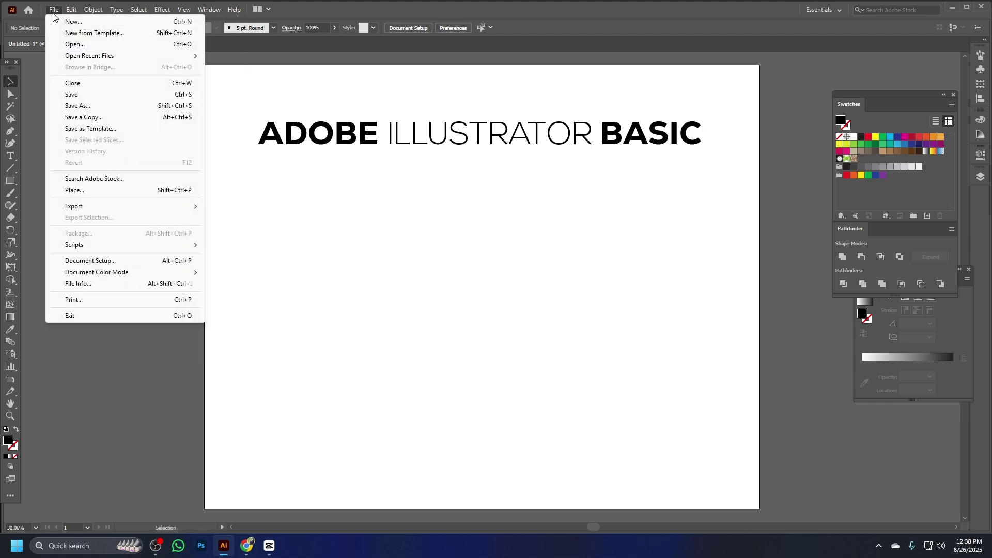
{"action": "left_click", "coordinate": [68, 23]}
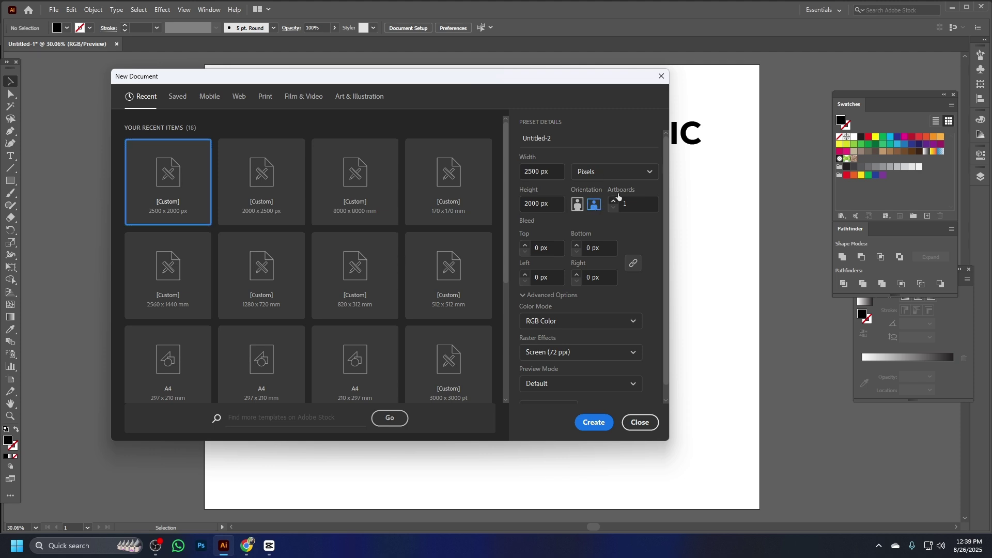
{"action": "left_click", "coordinate": [594, 423]}
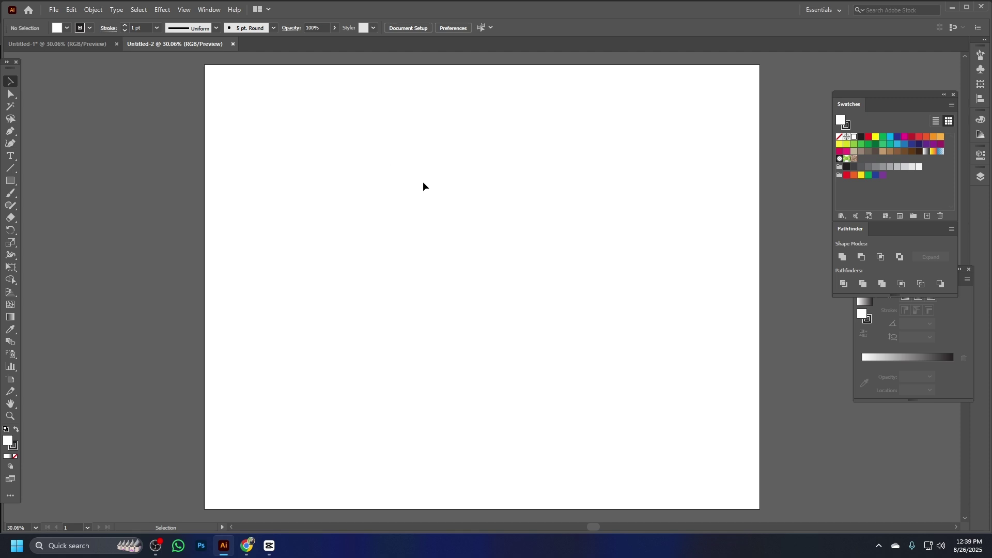
Step: Draw a white rectangle about 633 x 463 px in the upper middle of the artboard and leave it deselected
{"action": "left_click", "coordinate": [10, 180]}
{"action": "left_click_drag", "start_coordinate": [376, 170], "coordinate": [517, 273]}
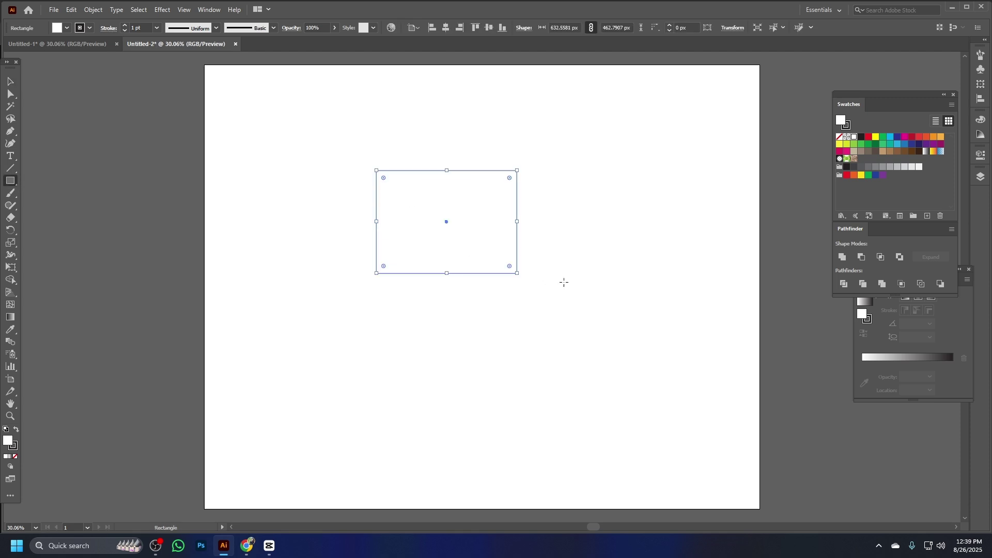
{"action": "left_click", "coordinate": [9, 82]}
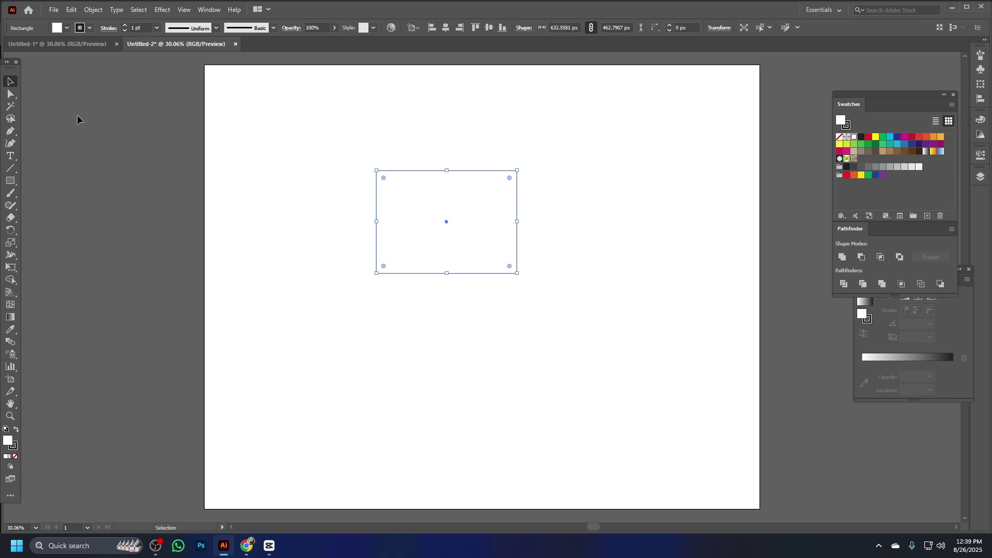
{"action": "left_click", "coordinate": [562, 184]}
{"action": "left_click_drag", "start_coordinate": [543, 127], "coordinate": [367, 285]}
{"action": "left_click", "coordinate": [357, 320]}
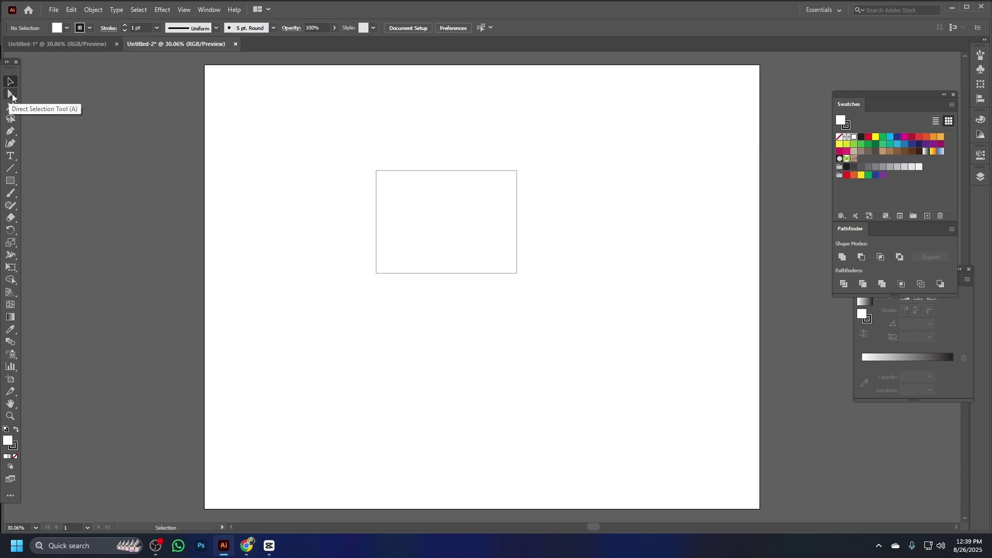
Step: Round only the rectangle's upper-left corner to about 205 px with Direct Selection, and undo the rounding
{"action": "left_click", "coordinate": [11, 95]}
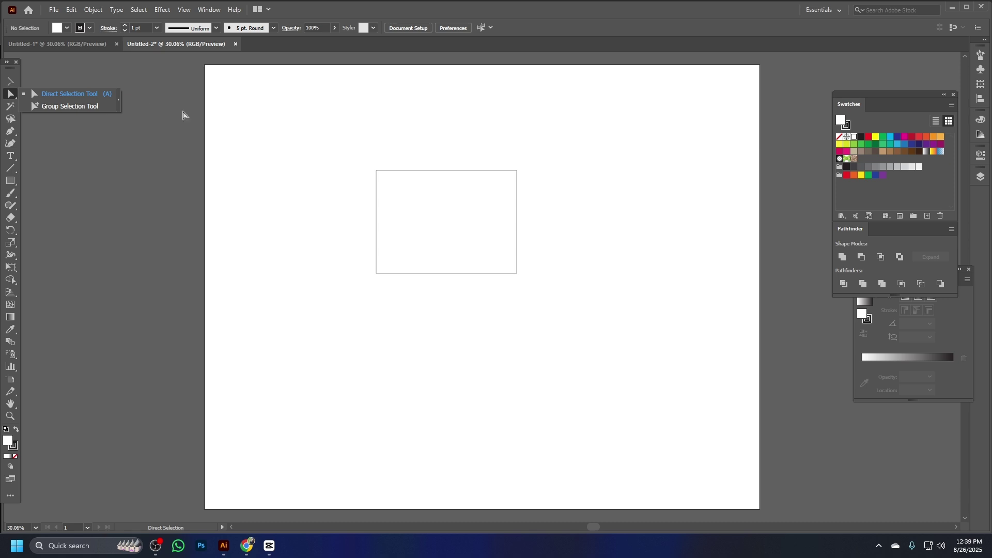
{"action": "left_click", "coordinate": [94, 95]}
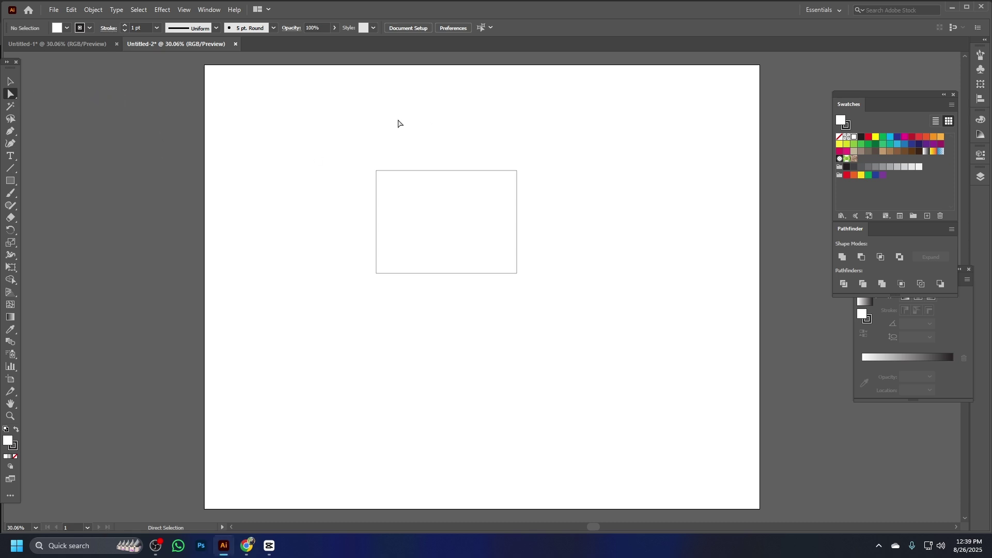
{"action": "left_click_drag", "start_coordinate": [336, 136], "coordinate": [416, 211]}
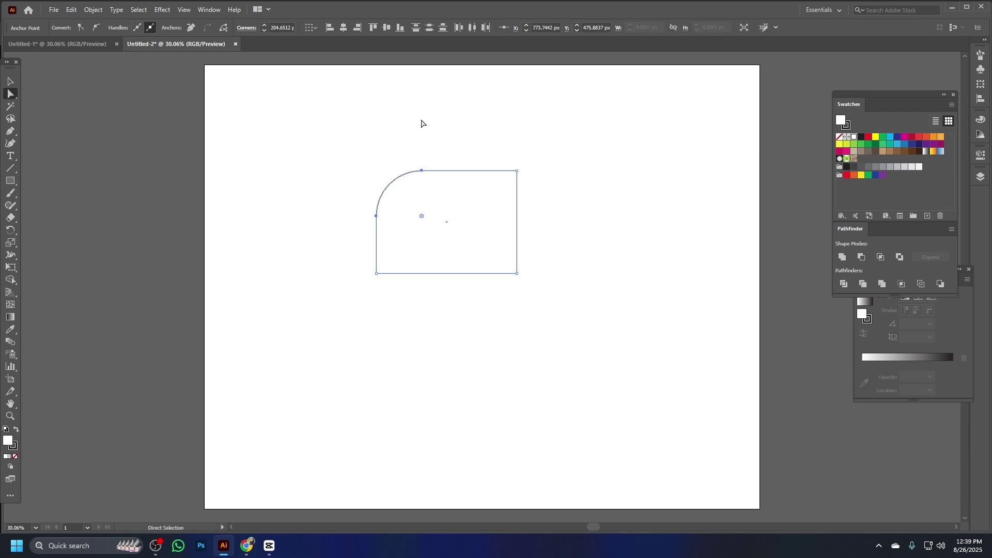
{"action": "left_click", "coordinate": [326, 141]}
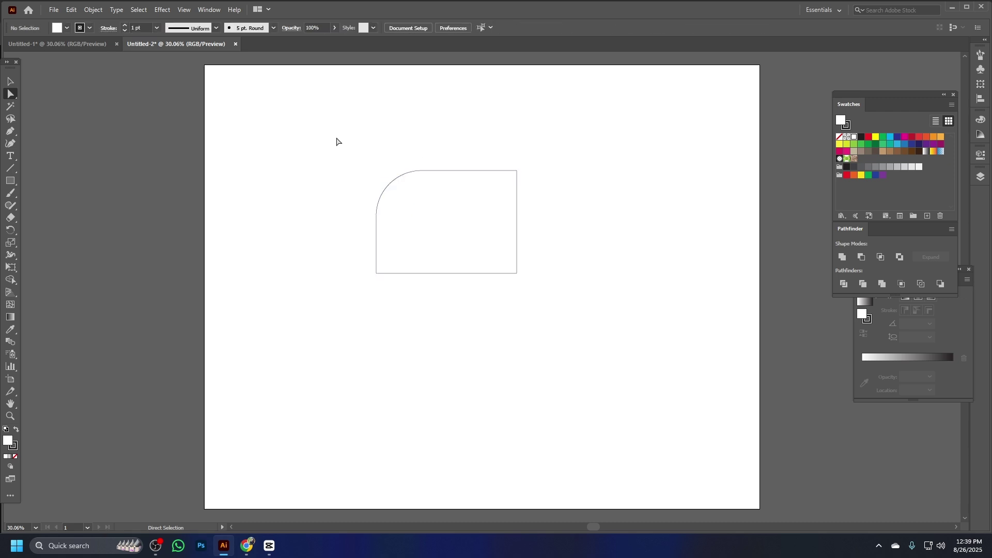
{"action": "key", "text": "ctrl+z"}
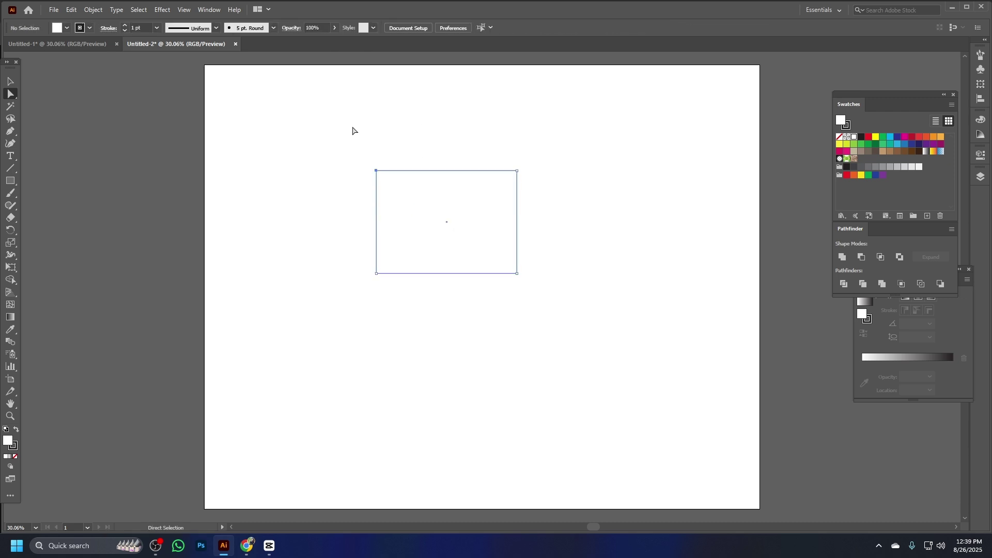
Step: Round both upper corners of the rectangle into a full arch with Direct Selection, and undo the rounding
{"action": "left_click_drag", "start_coordinate": [347, 122], "coordinate": [542, 219]}
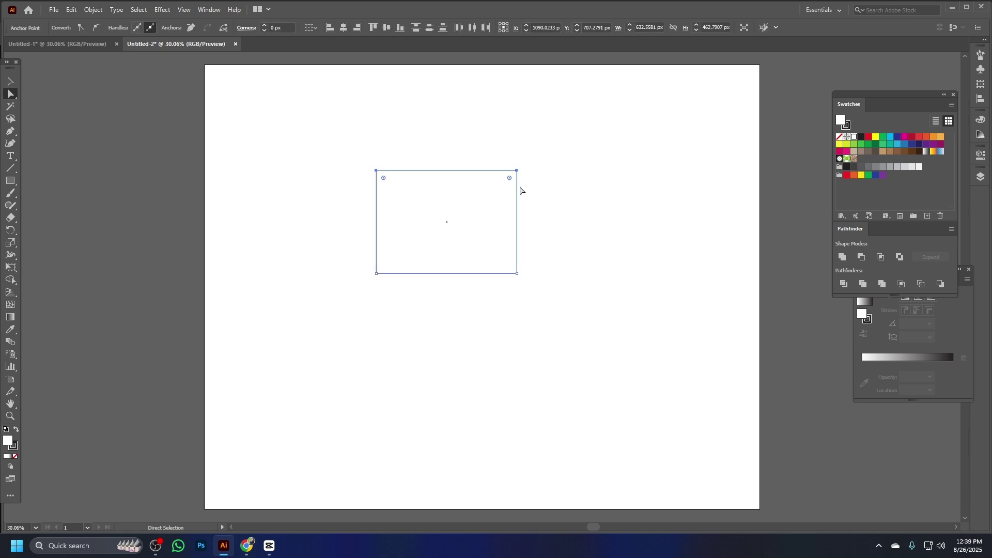
{"action": "left_click_drag", "start_coordinate": [509, 178], "coordinate": [489, 308]}
{"action": "left_click", "coordinate": [556, 179]}
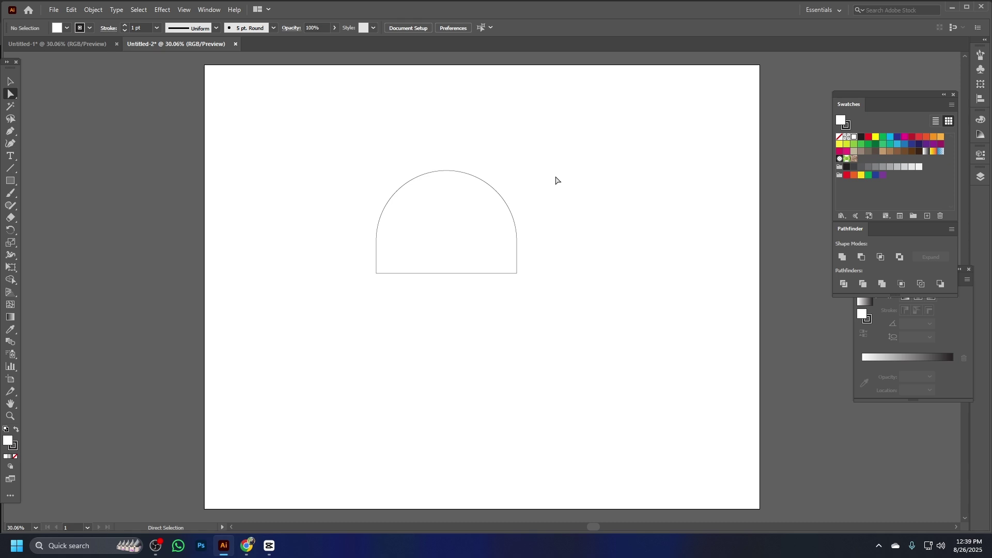
{"action": "key", "text": "ctrl+z"}
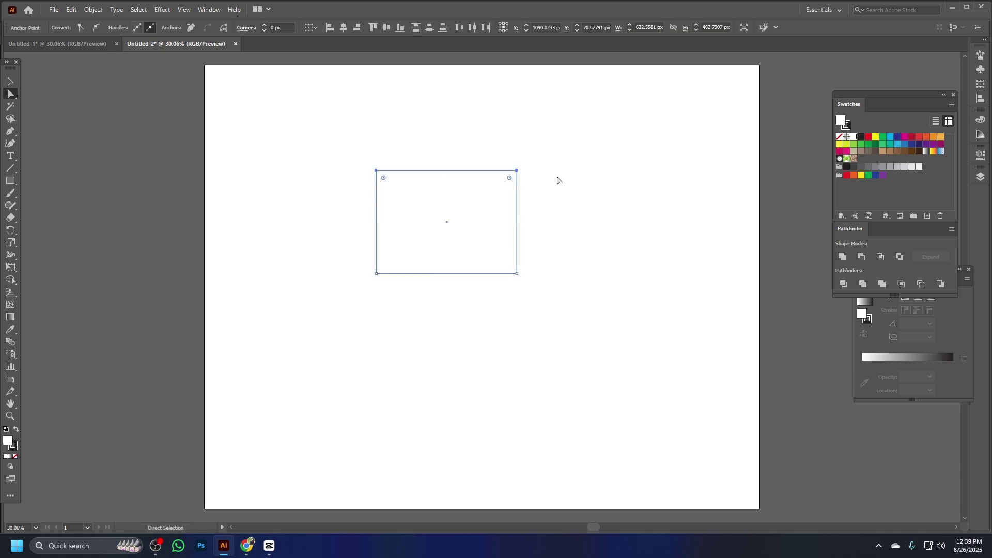
{"action": "left_click", "coordinate": [582, 316]}
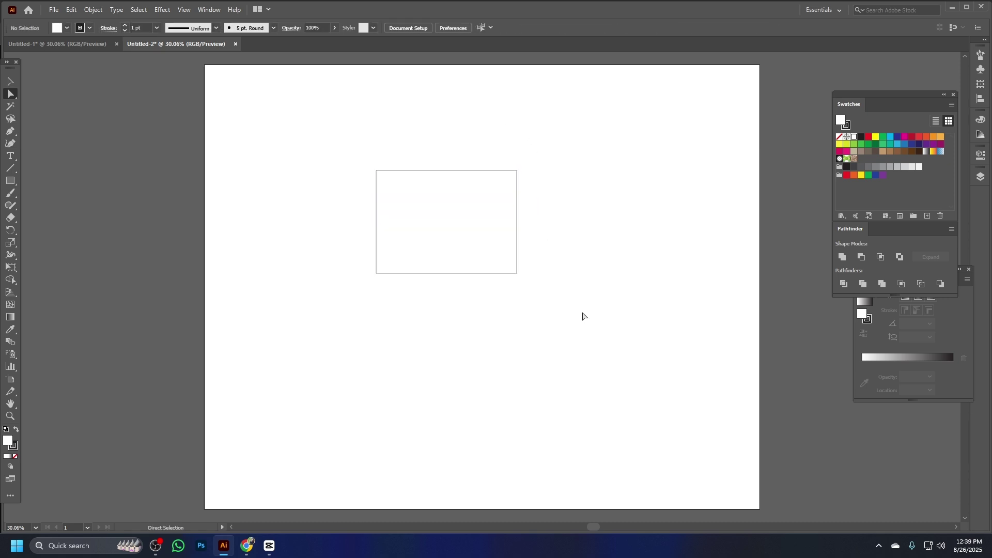
Step: Try rounding the rectangle's corners with all four anchors selected, and restore the square corners
{"action": "left_click_drag", "start_coordinate": [582, 316], "coordinate": [347, 138]}
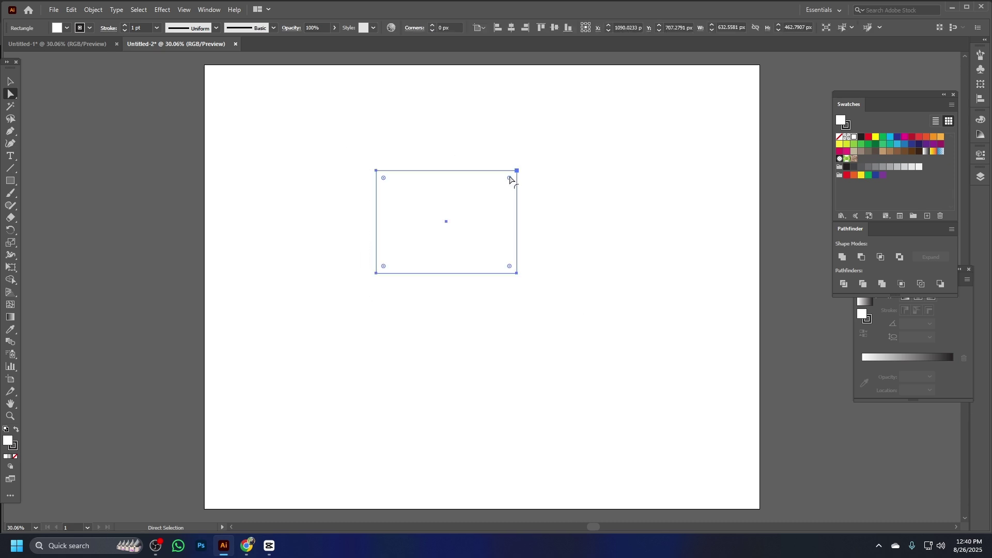
{"action": "left_click_drag", "start_coordinate": [509, 179], "coordinate": [483, 206]}
{"action": "mouse_move", "coordinate": [530, 153]}
{"action": "left_mouse_down"}
{"action": "mouse_move", "coordinate": [502, 192]}
{"action": "mouse_move", "coordinate": [527, 166]}
{"action": "left_mouse_up"}
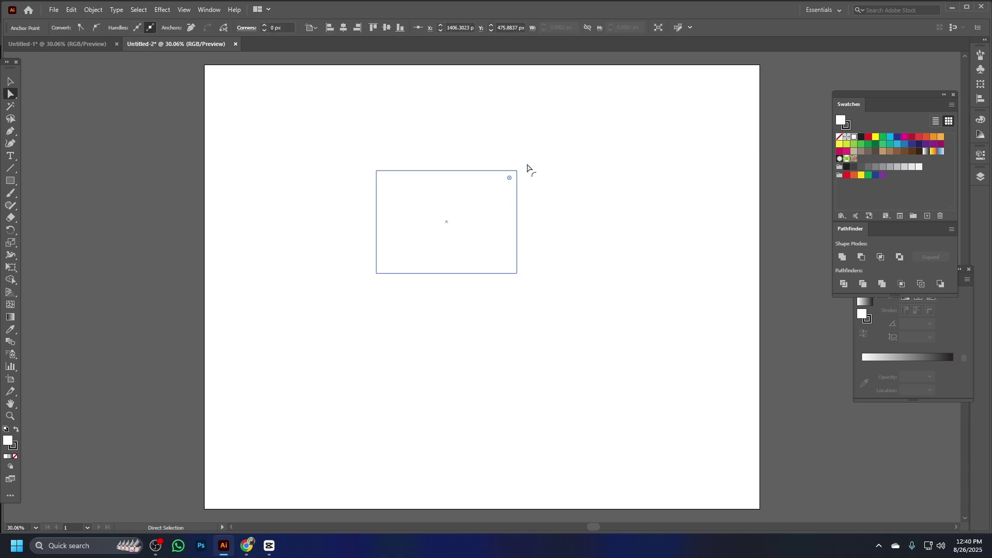
{"action": "left_click", "coordinate": [548, 146]}
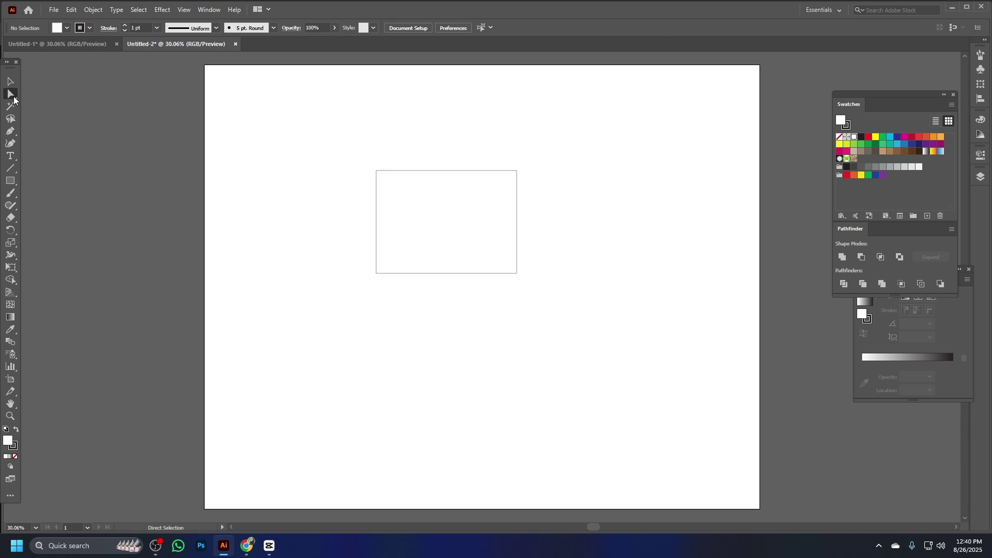
Step: Move the whole rectangle slightly up and right with Group Selection, and return to the Direct Selection tool
{"action": "left_click_drag", "start_coordinate": [13, 96], "coordinate": [59, 106]}
{"action": "left_click_drag", "start_coordinate": [346, 135], "coordinate": [528, 294]}
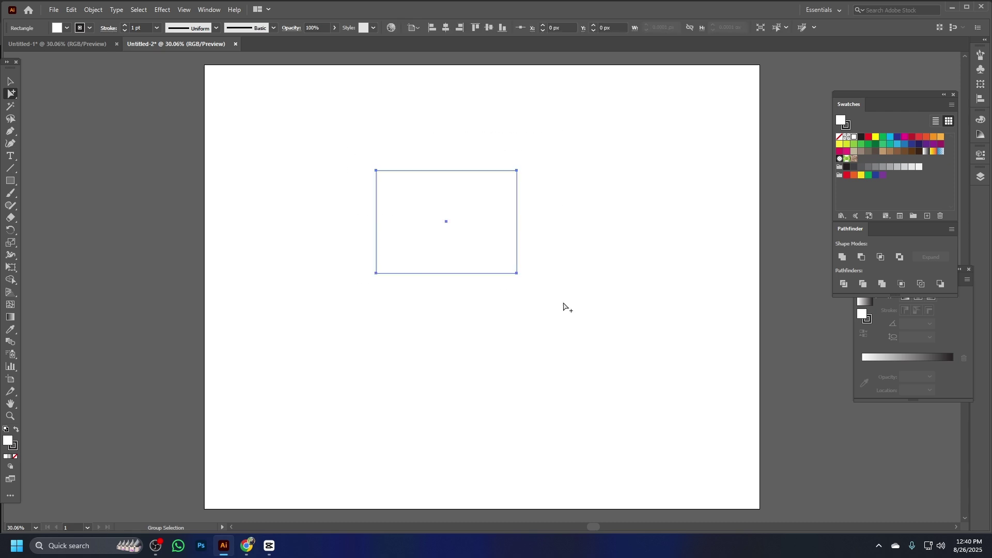
{"action": "left_click_drag", "start_coordinate": [445, 220], "coordinate": [460, 211]}
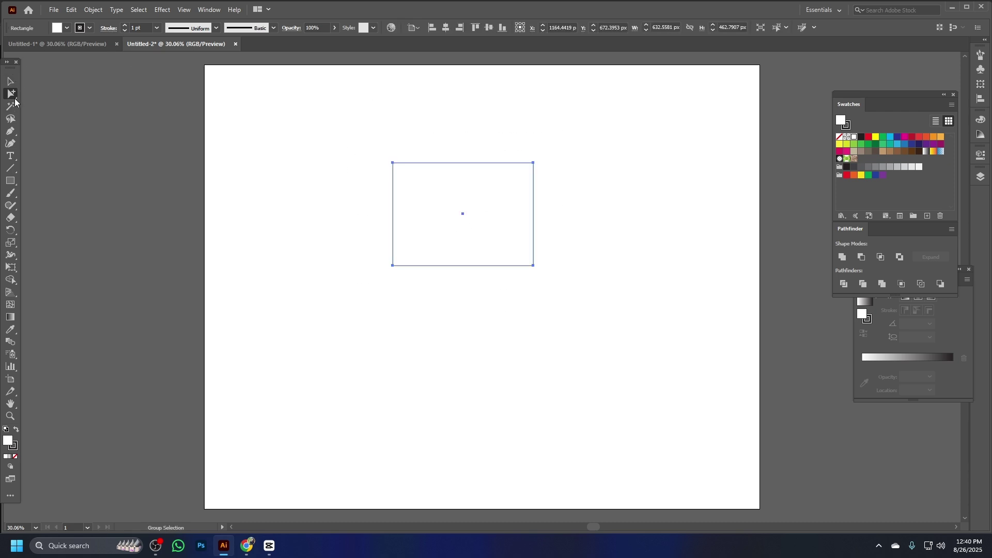
{"action": "left_click_drag", "start_coordinate": [13, 98], "coordinate": [31, 94]}
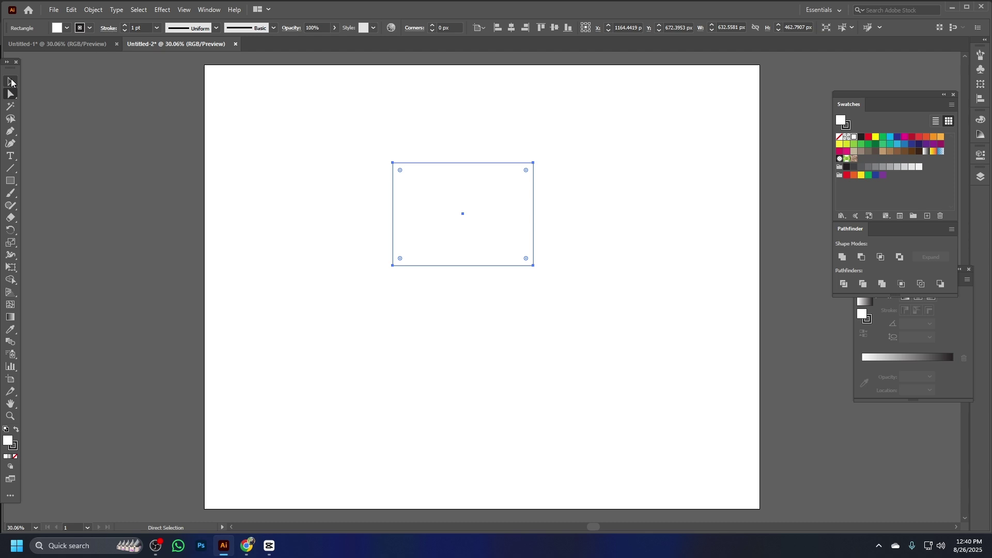
{"action": "left_click", "coordinate": [580, 154]}
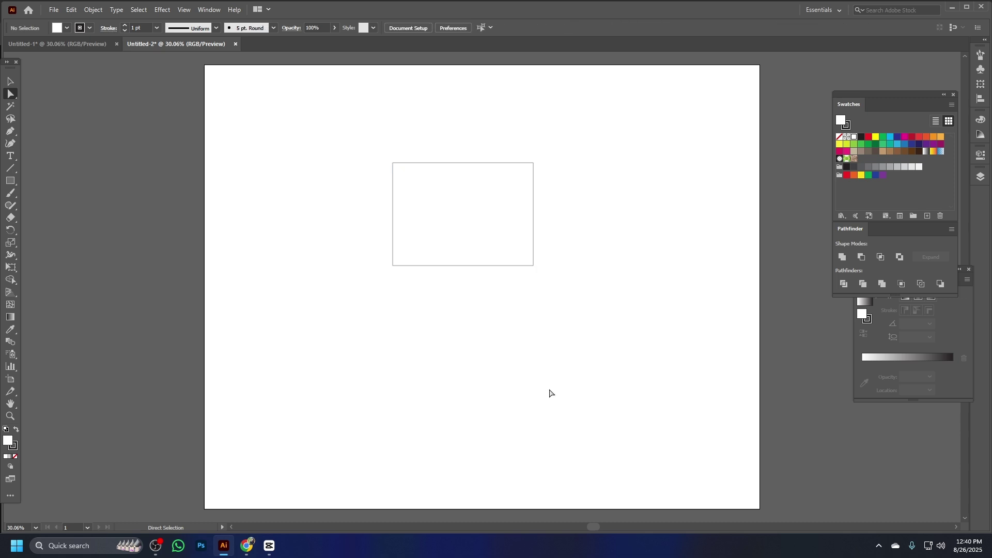
Step: Fill the rectangle with the medium blue swatch and move it to the right on the artboard
{"action": "left_click_drag", "start_coordinate": [597, 326], "coordinate": [336, 123]}
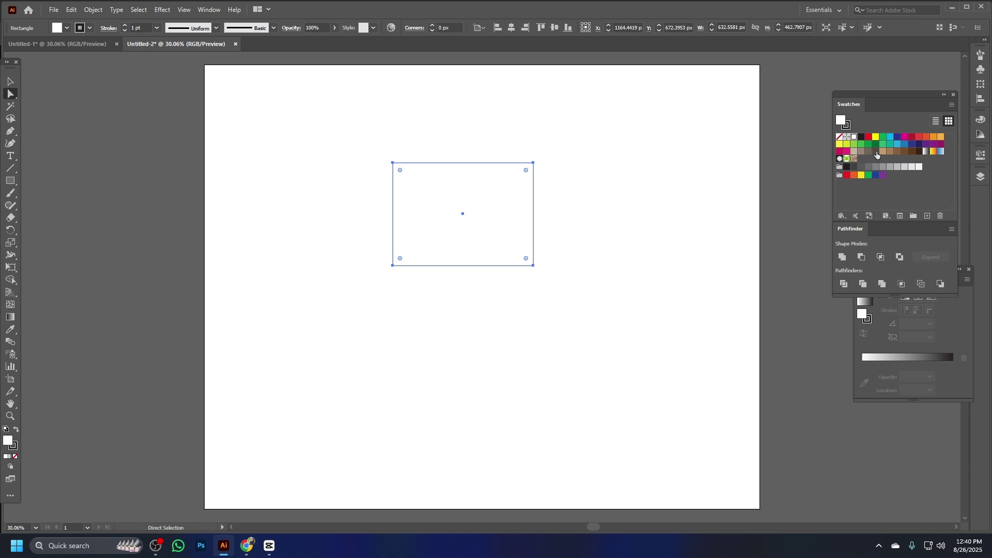
{"action": "left_click", "coordinate": [904, 146]}
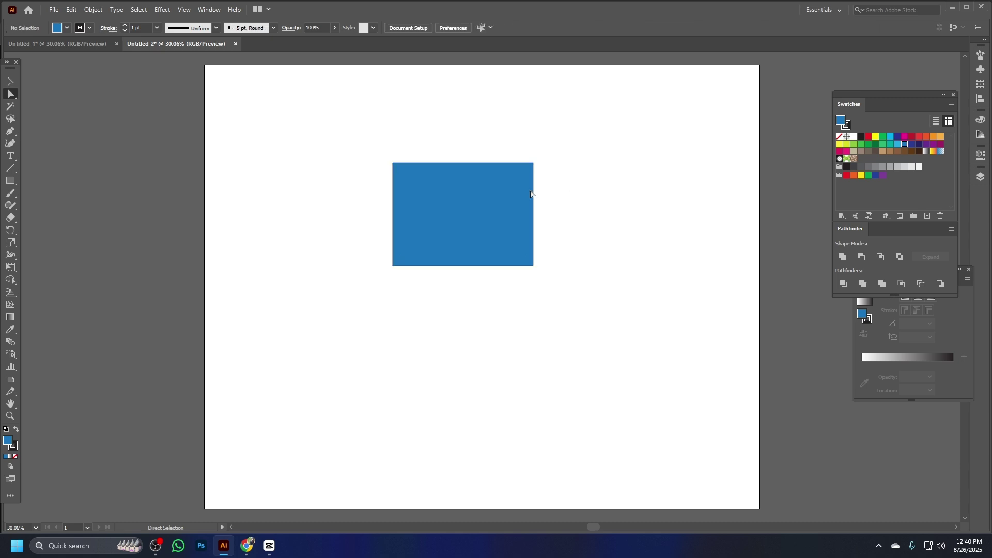
{"action": "left_click", "coordinate": [585, 180]}
{"action": "left_click_drag", "start_coordinate": [445, 211], "coordinate": [527, 221]}
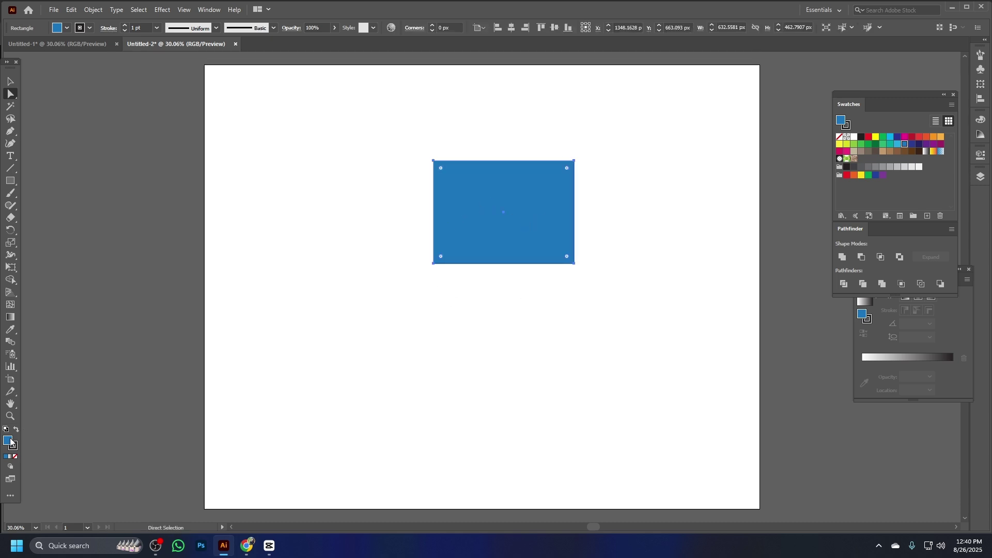
Step: Clear the rectangle's fill to none and give it the light blue swatch as its new fill
{"action": "left_click", "coordinate": [15, 456]}
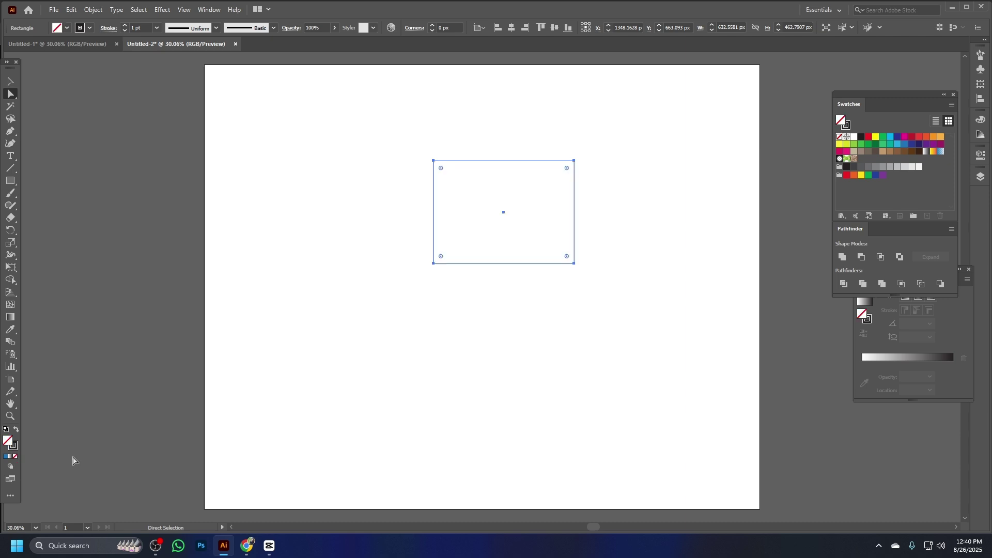
{"action": "left_click_drag", "start_coordinate": [622, 330], "coordinate": [402, 148]}
{"action": "left_click", "coordinate": [897, 143]}
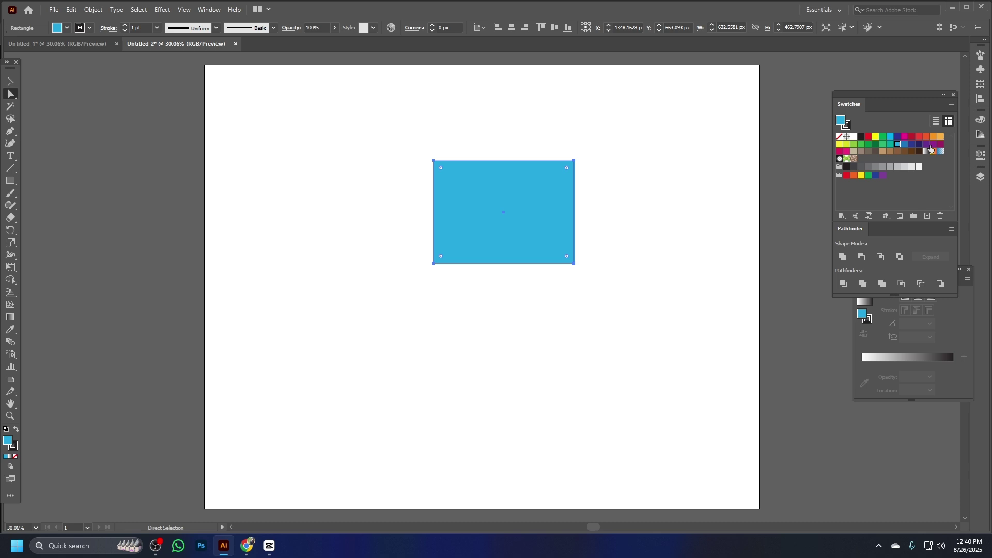
Step: Swap the rectangle's fill and stroke colours and set its fill to none, leaving only a light blue outline
{"action": "left_click", "coordinate": [16, 429]}
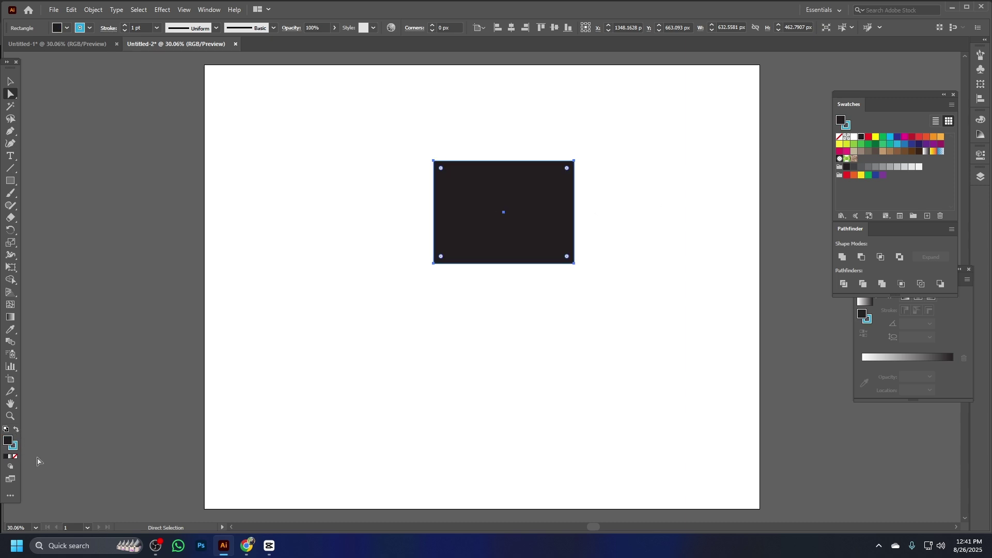
{"action": "left_click", "coordinate": [16, 456]}
{"action": "left_click", "coordinate": [664, 347]}
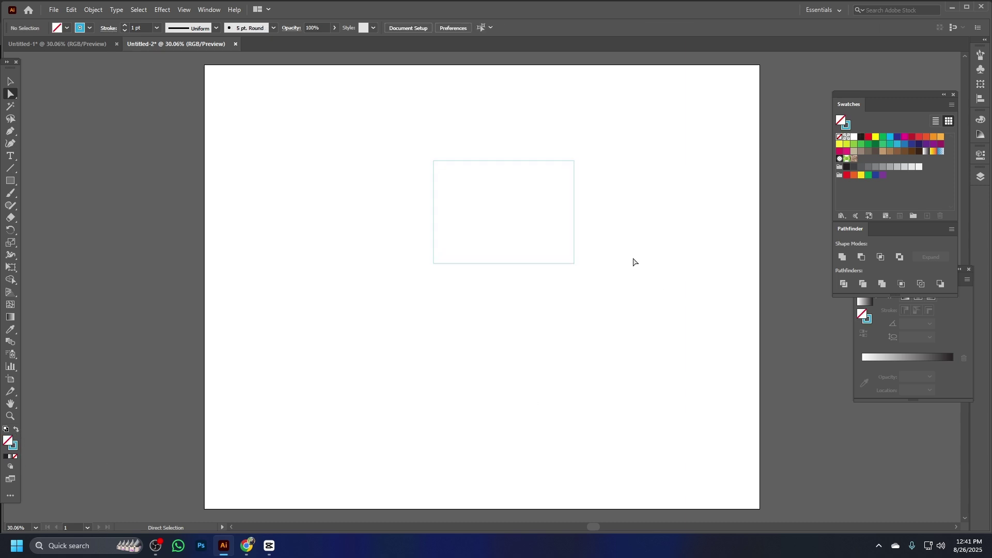
Step: Select the entire outlined rectangle with all four of its anchor points
{"action": "left_click_drag", "start_coordinate": [602, 317], "coordinate": [373, 127]}
{"action": "left_click", "coordinate": [625, 212]}
{"action": "left_click_drag", "start_coordinate": [648, 327], "coordinate": [420, 116]}
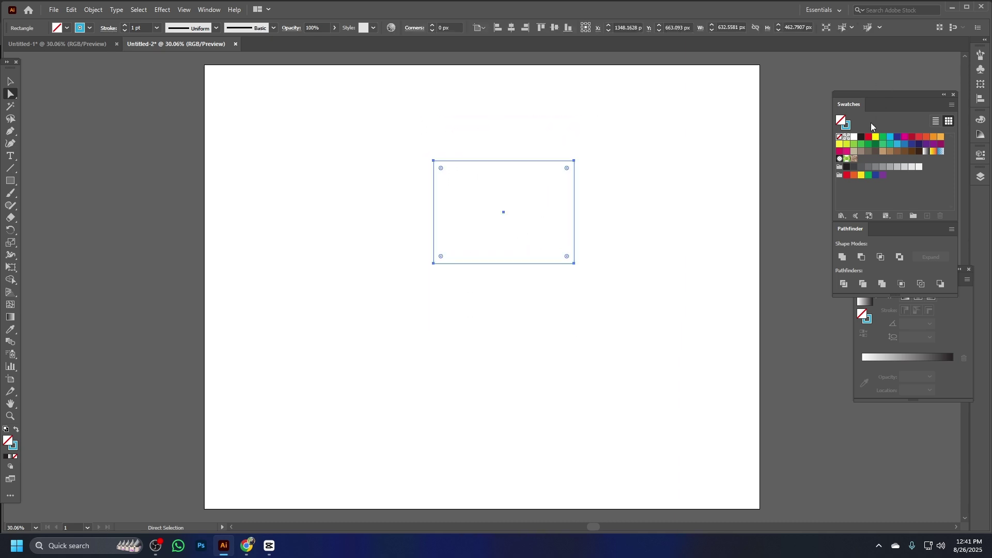